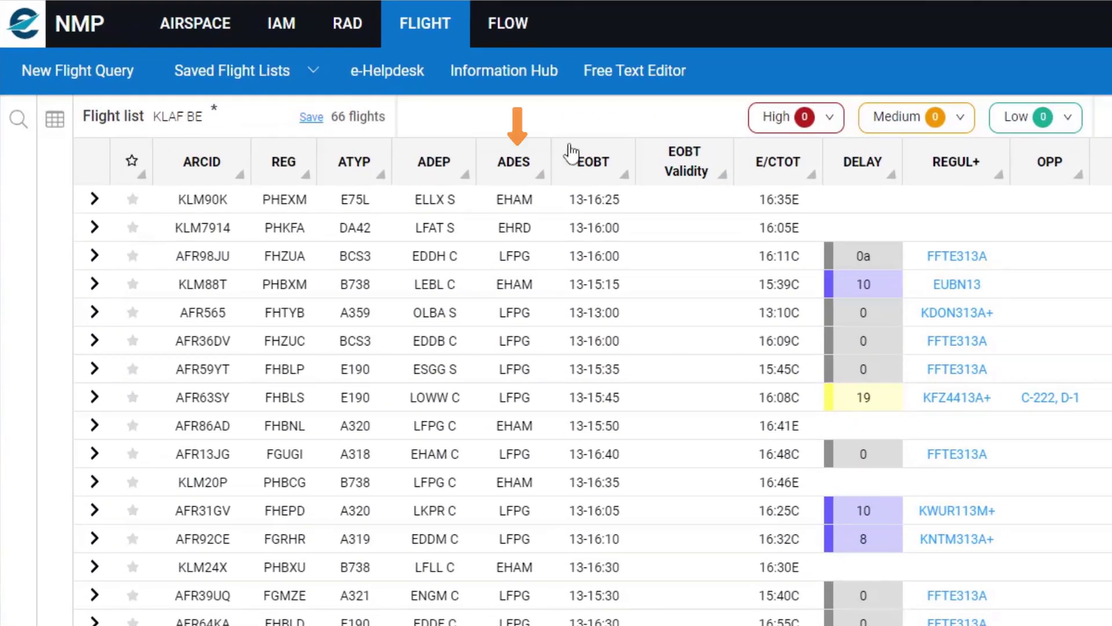
# Sort the flights by destination, reverse it to descending, then clear that sort.
pyautogui.click(512, 165)
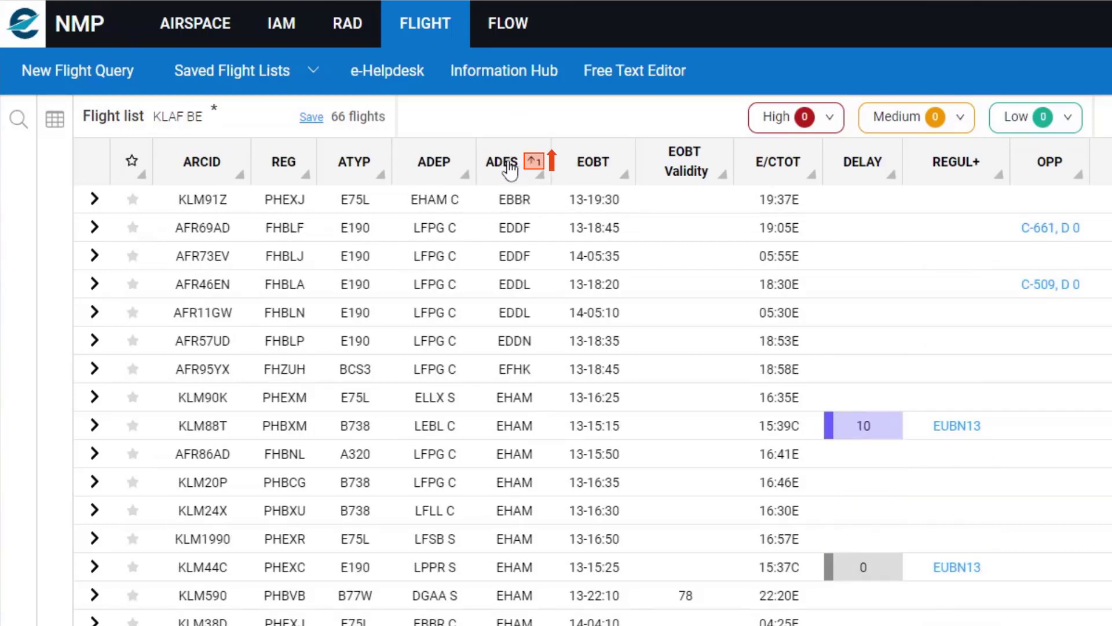
pyautogui.click(512, 168)
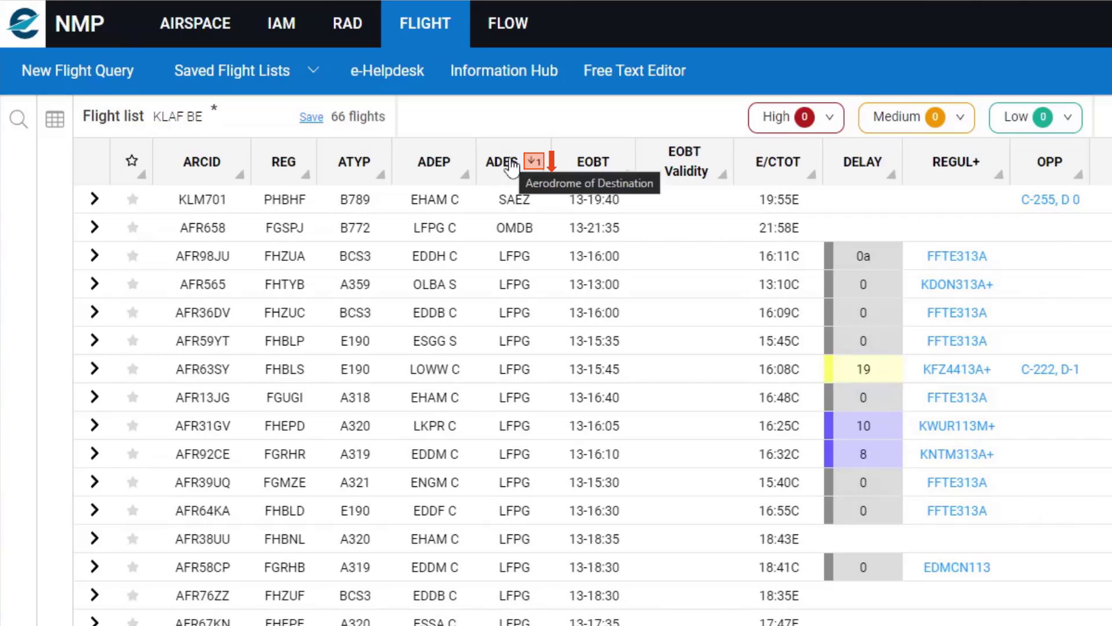
pyautogui.click(540, 174)
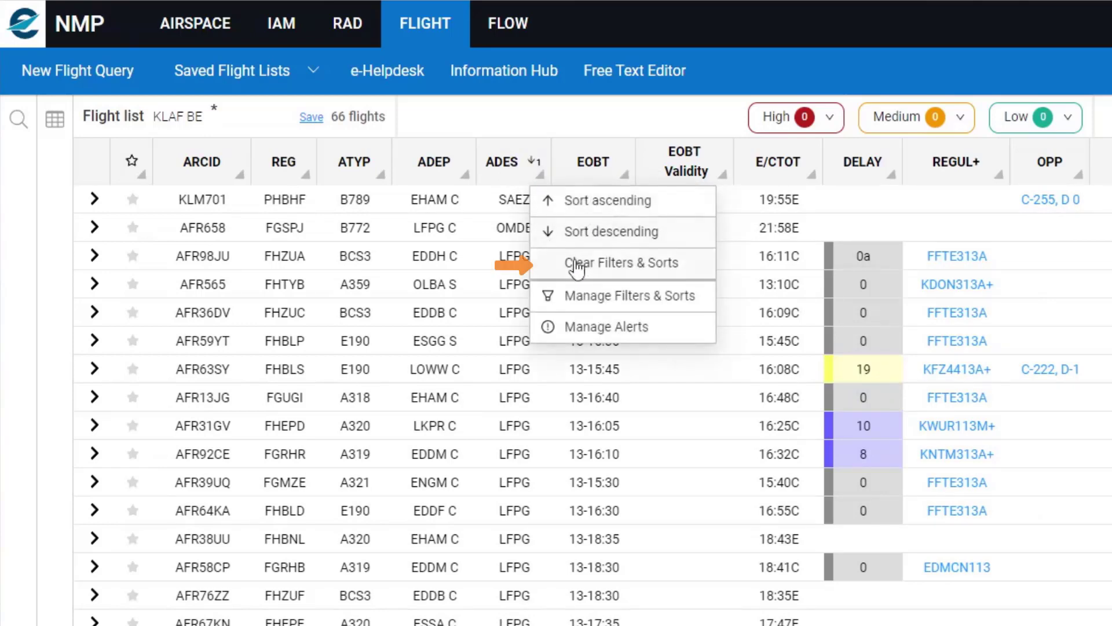
pyautogui.click(616, 277)
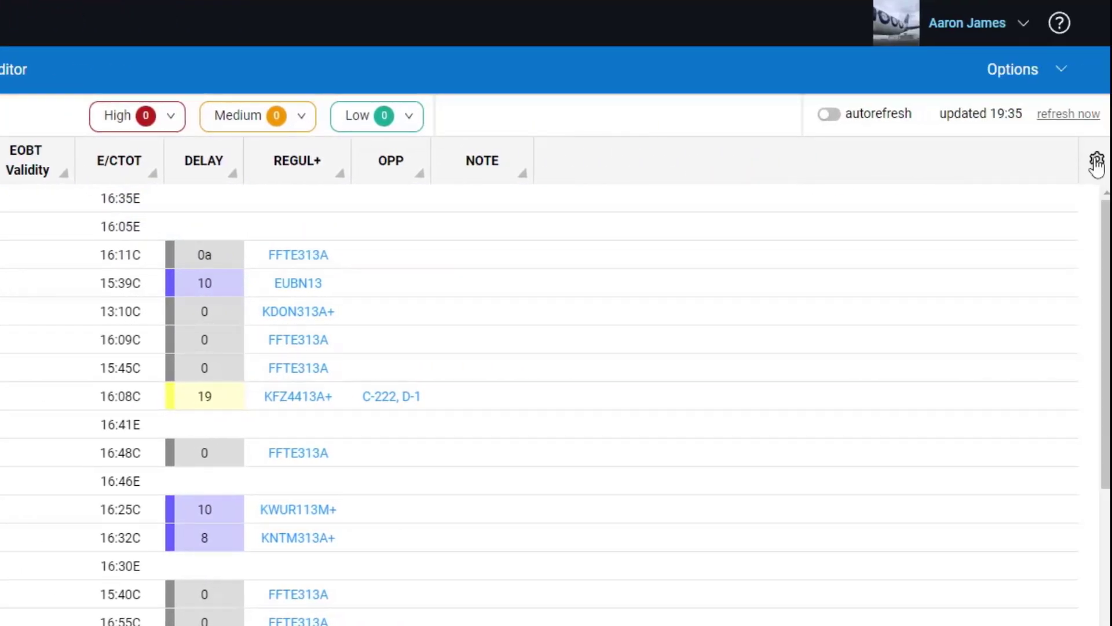
pyautogui.click(1096, 162)
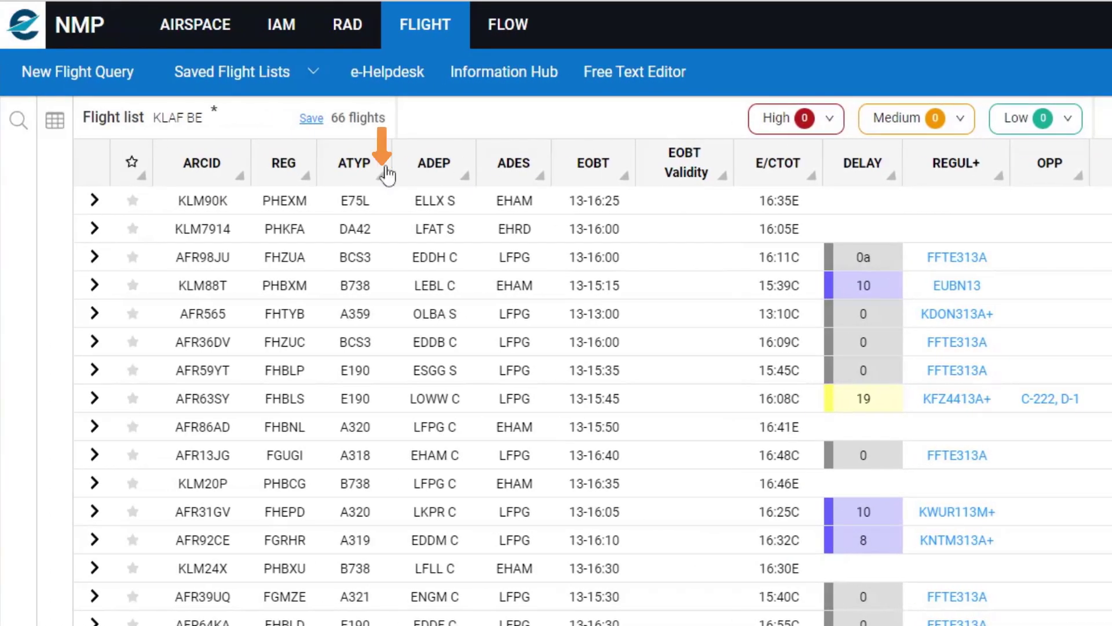
# In the ATYP Filter & Sort settings, set the filter to contains 'B73'.
pyautogui.click(380, 176)
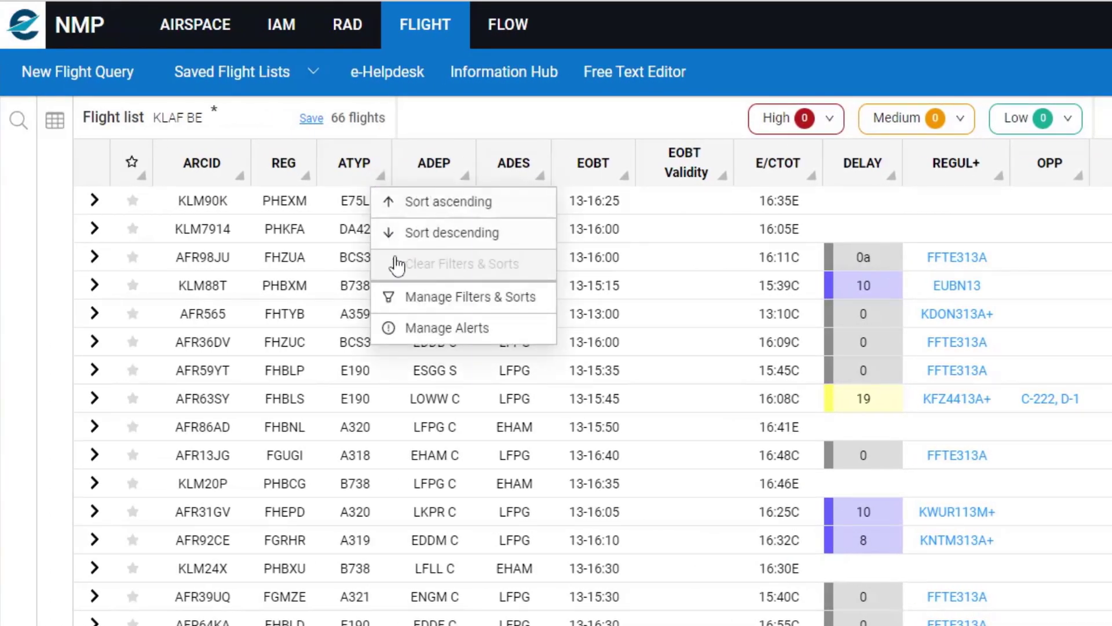
pyautogui.click(437, 294)
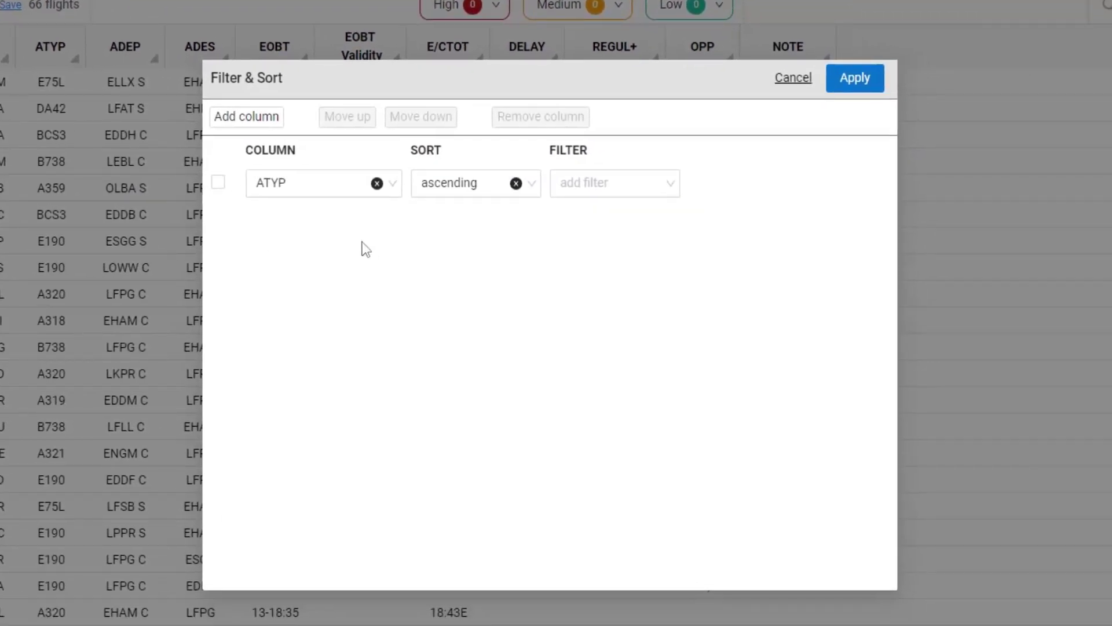
pyautogui.click(583, 191)
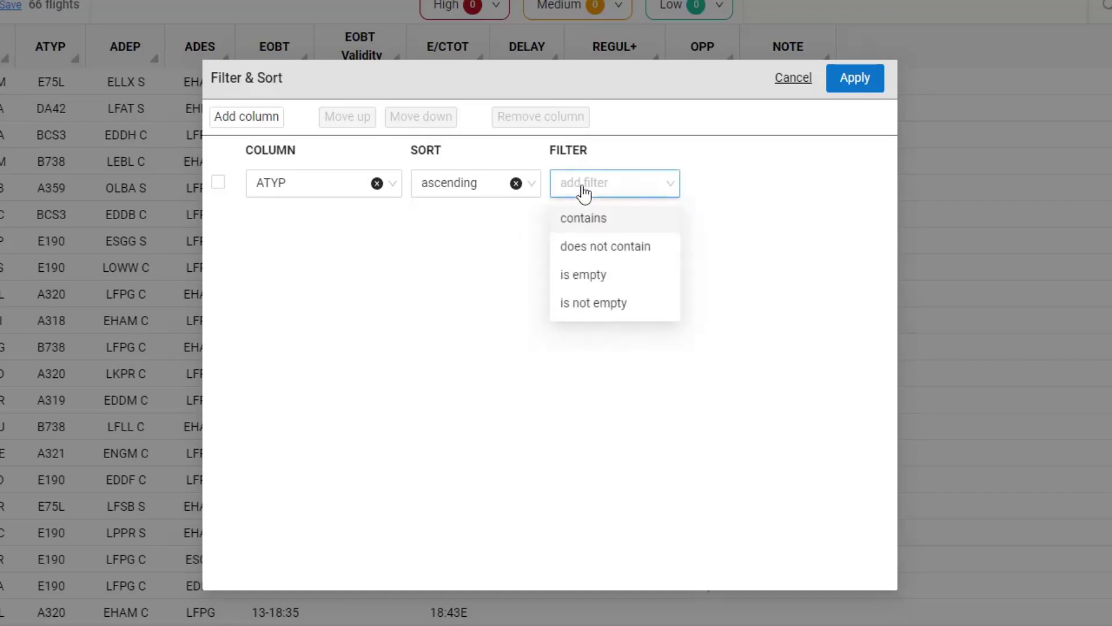
pyautogui.click(585, 220)
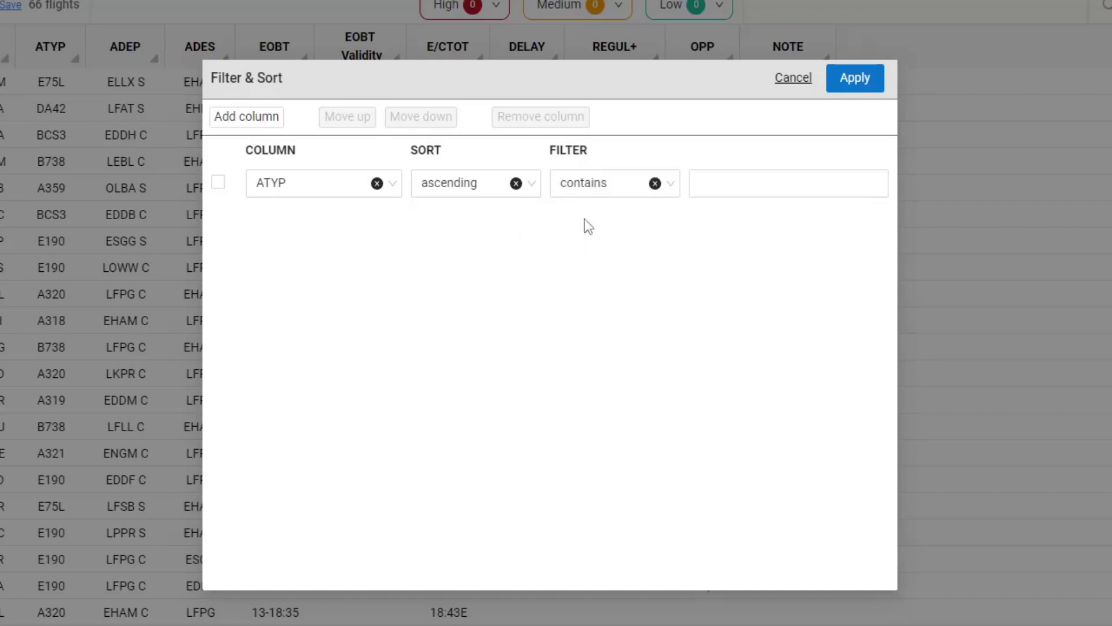
pyautogui.click(699, 184)
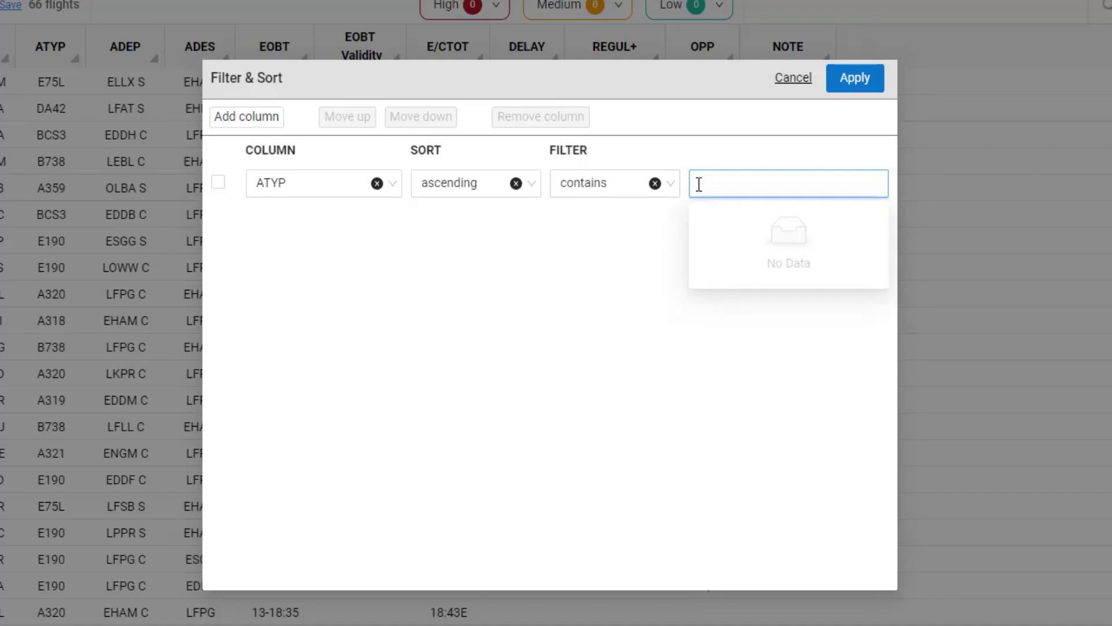
pyautogui.write('B73')
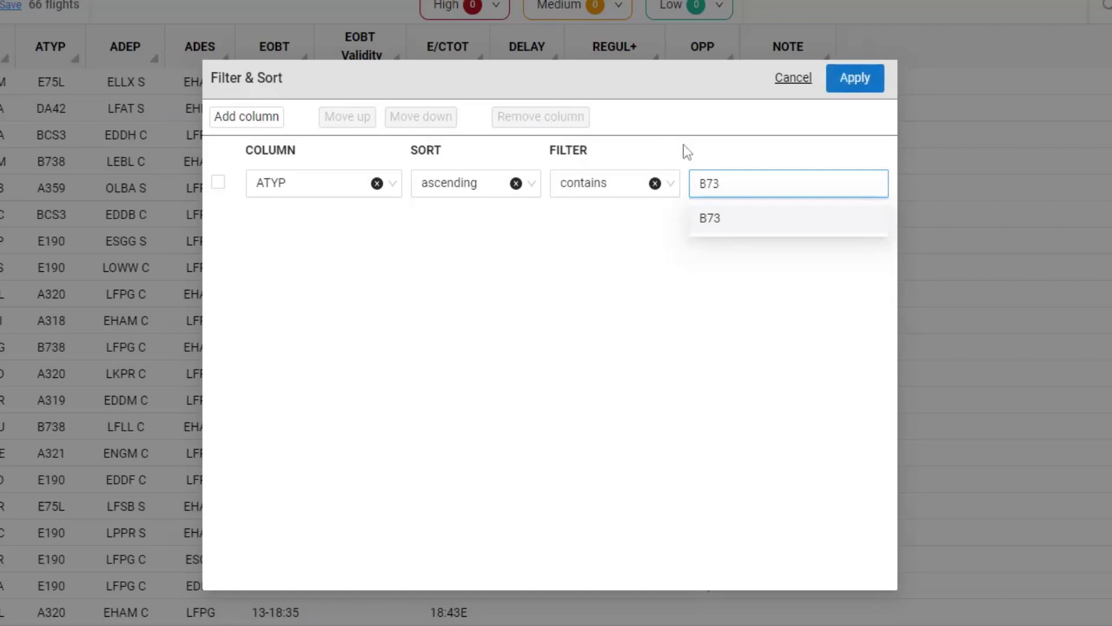
pyautogui.press('Return')
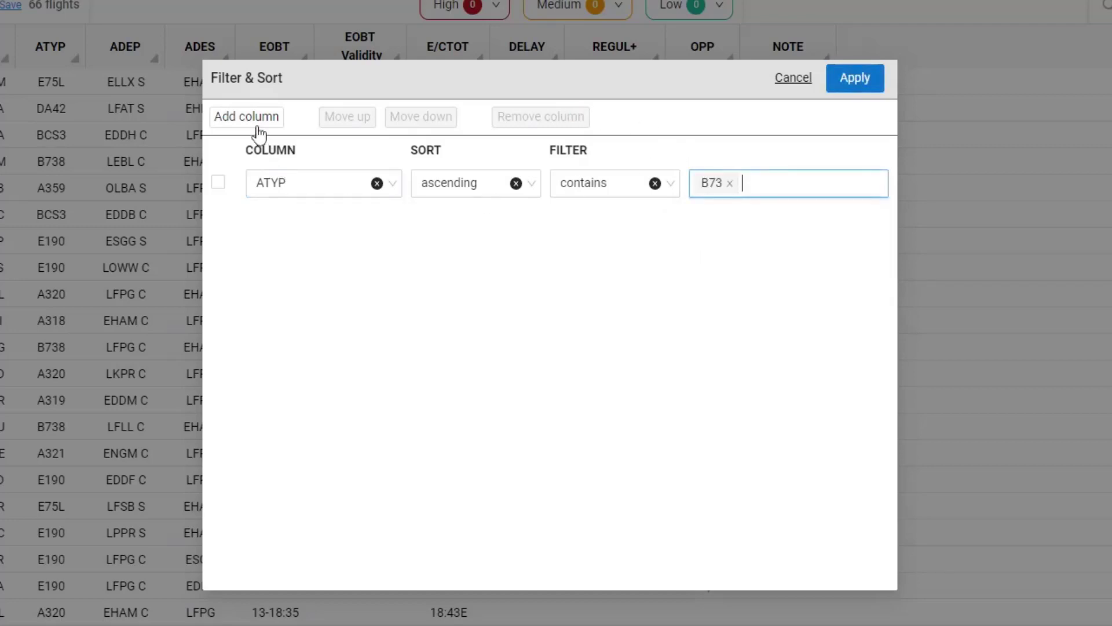
# Add EOBT as the second sort column.
pyautogui.click(254, 119)
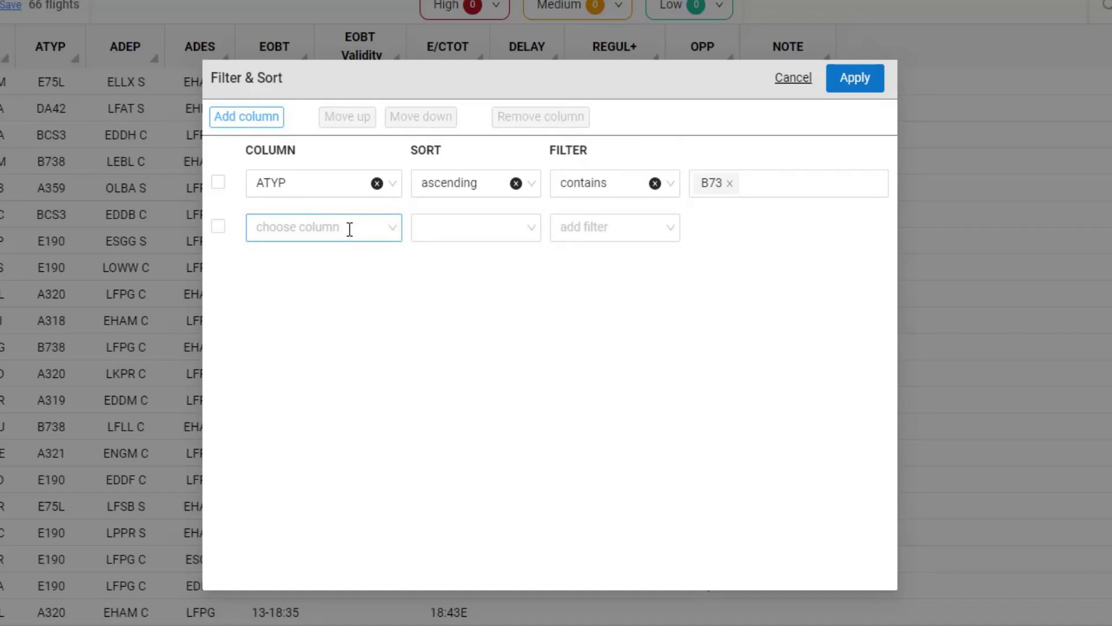
pyautogui.click(389, 227)
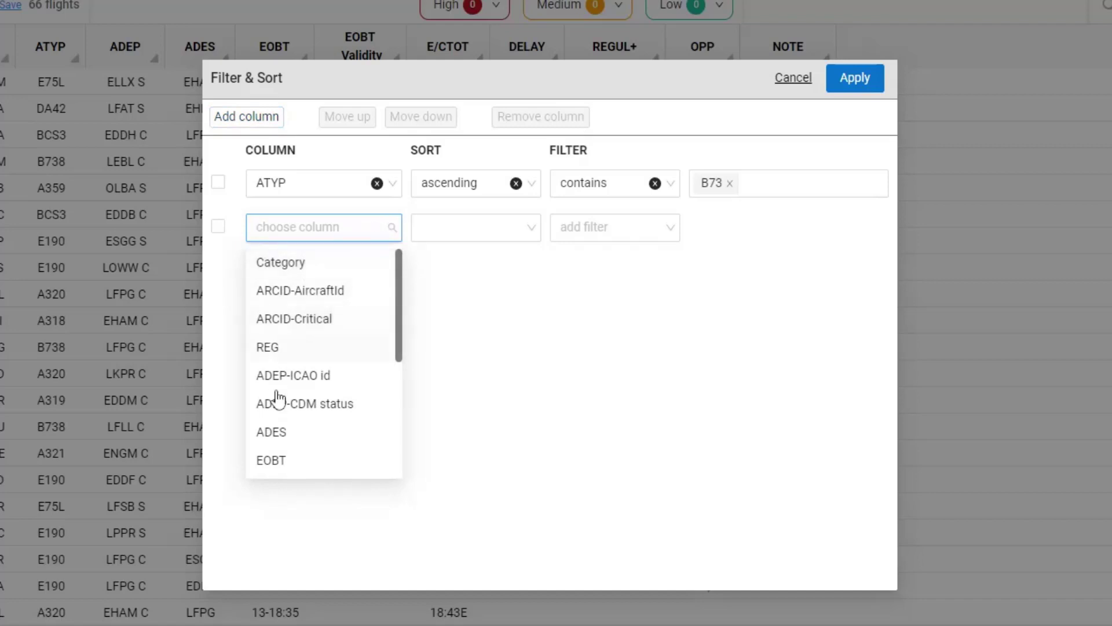
pyautogui.click(293, 460)
pyautogui.click(463, 234)
# Add ADEP-ICAO id as the third sort column and apply, leaving 7 B738 flights.
pyautogui.click(254, 123)
pyautogui.click(387, 273)
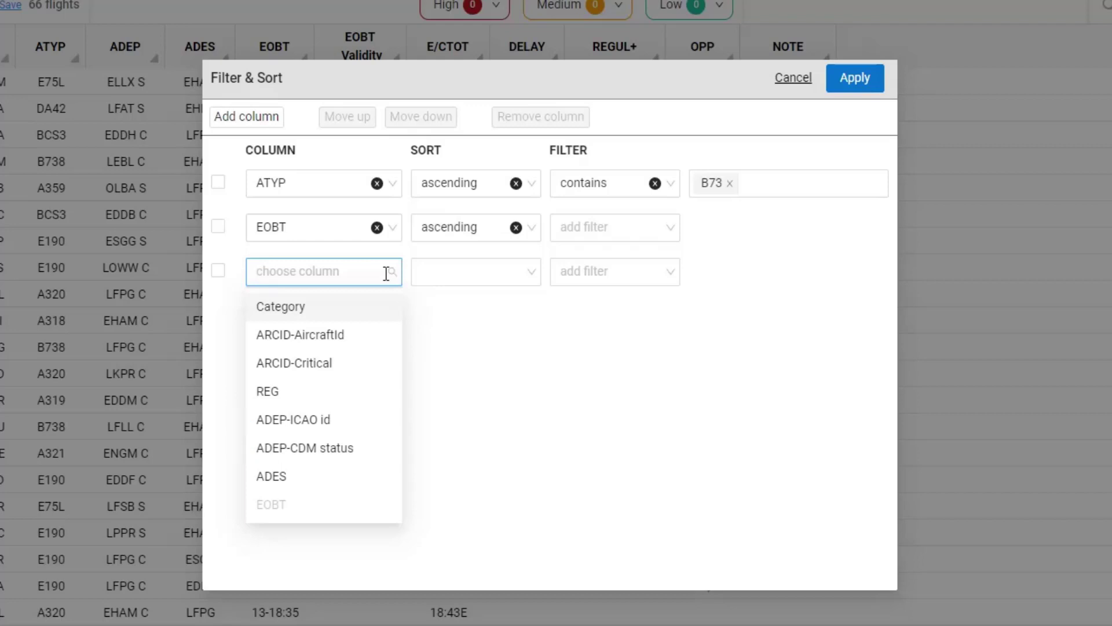
pyautogui.click(307, 425)
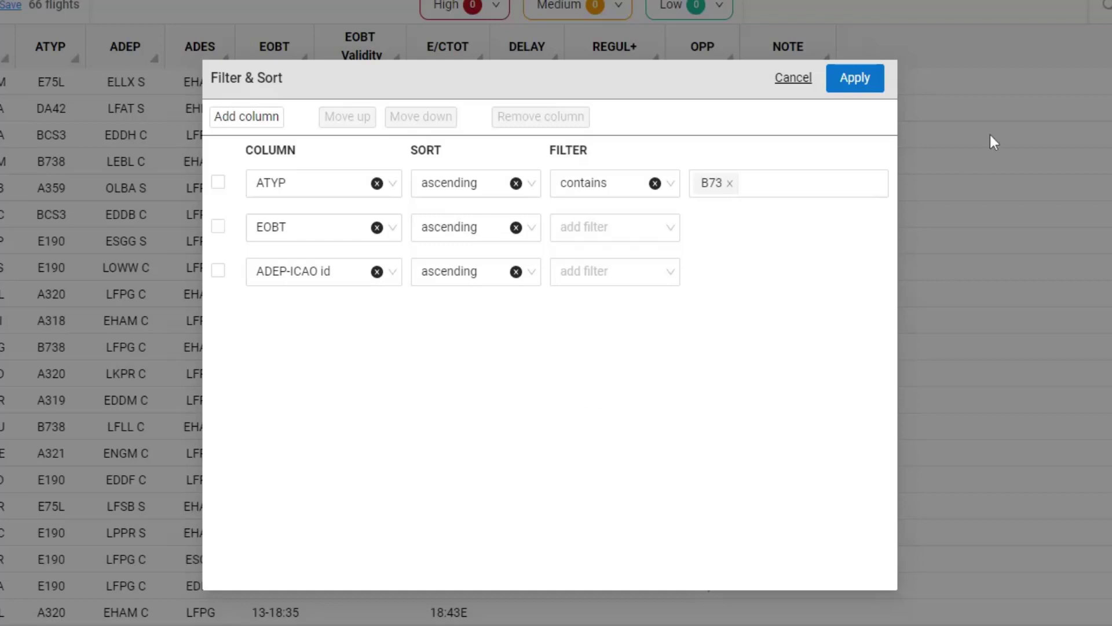
pyautogui.click(858, 84)
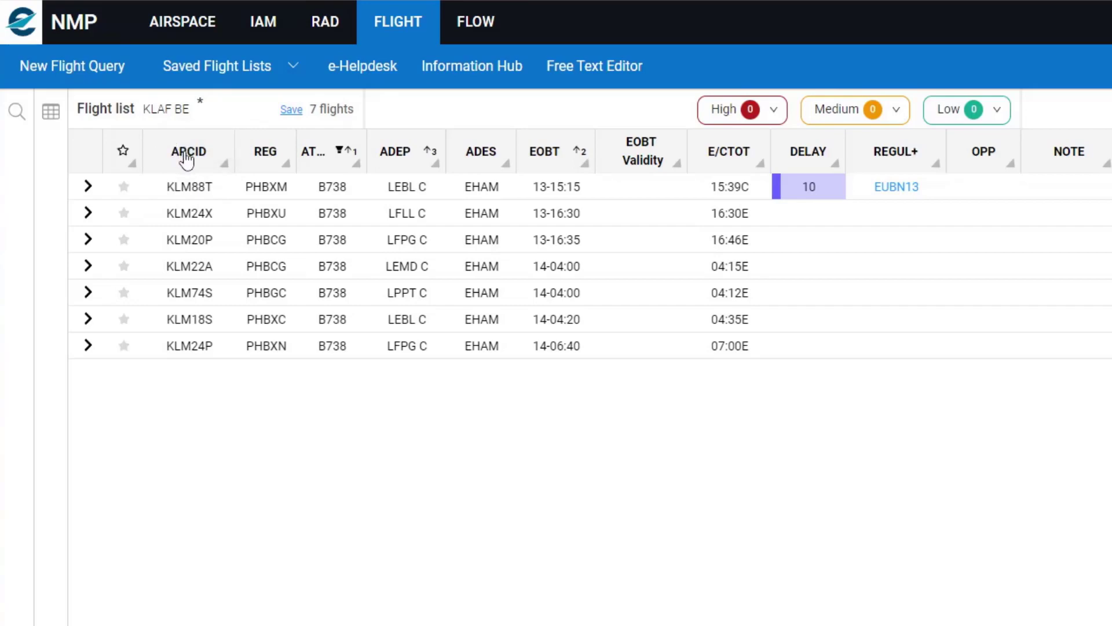
pyautogui.click(186, 160)
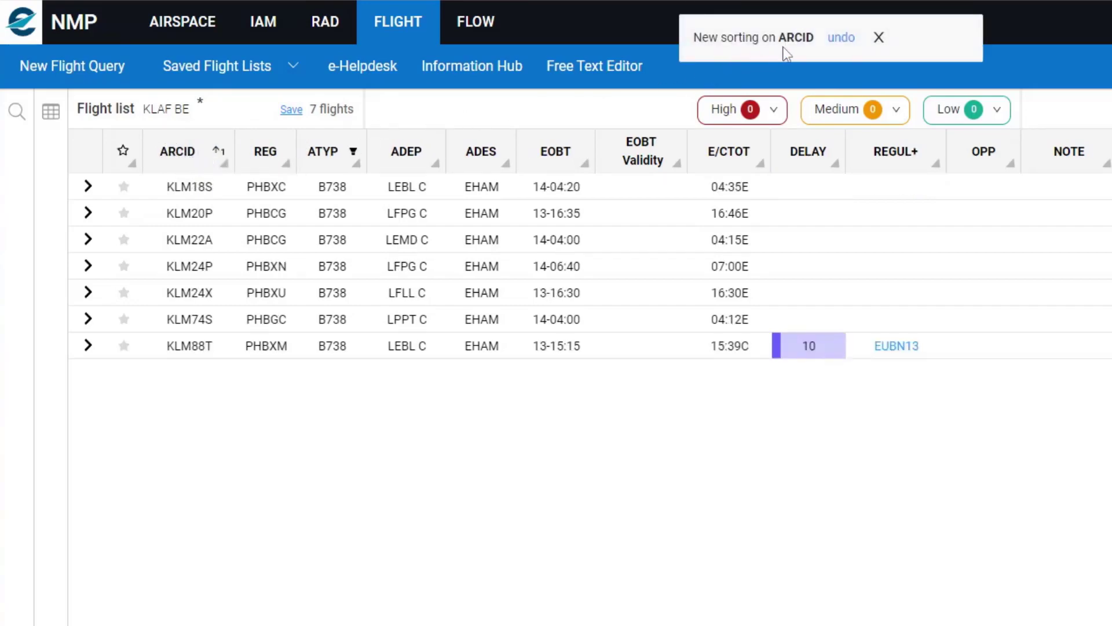
pyautogui.click(843, 39)
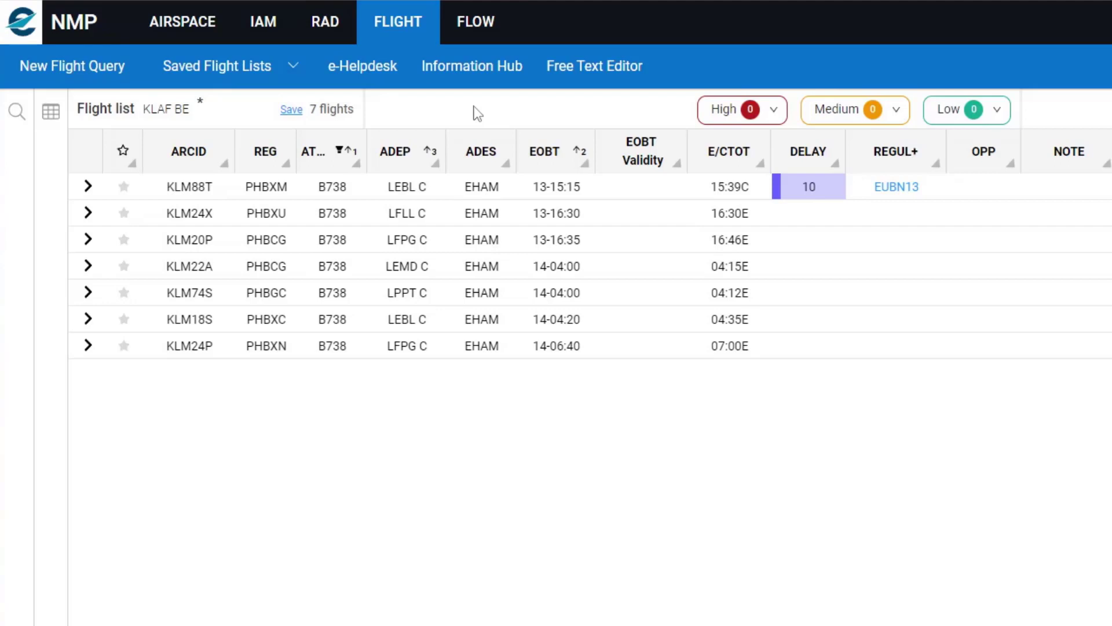
# Save the KLAF BE list, then clear all filters and sorts to restore 66 flights.
pyautogui.click(291, 111)
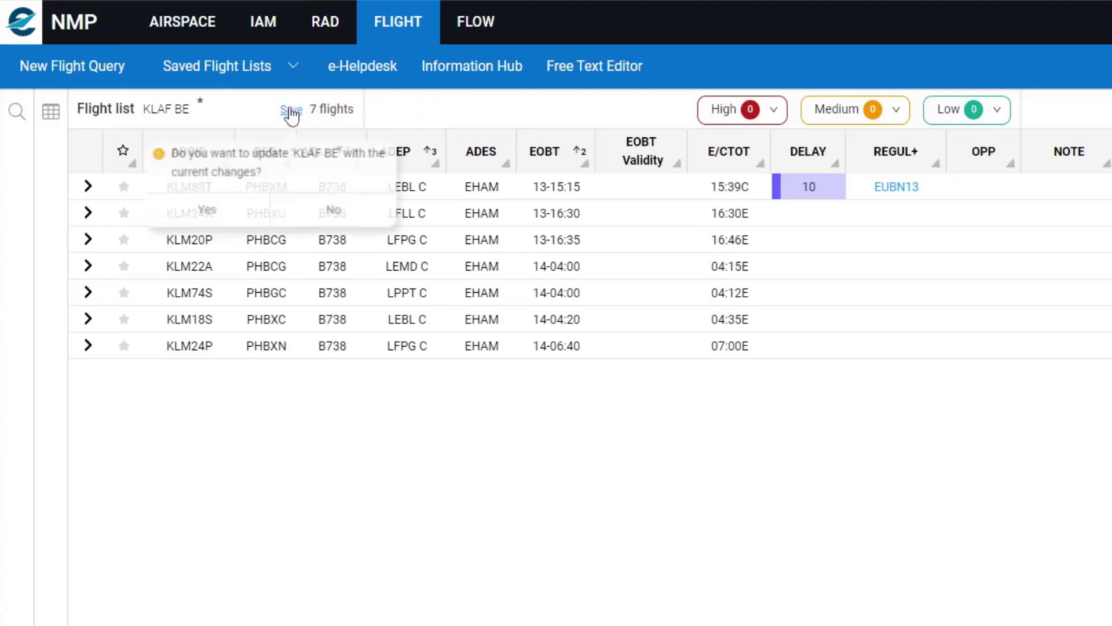
pyautogui.click(205, 214)
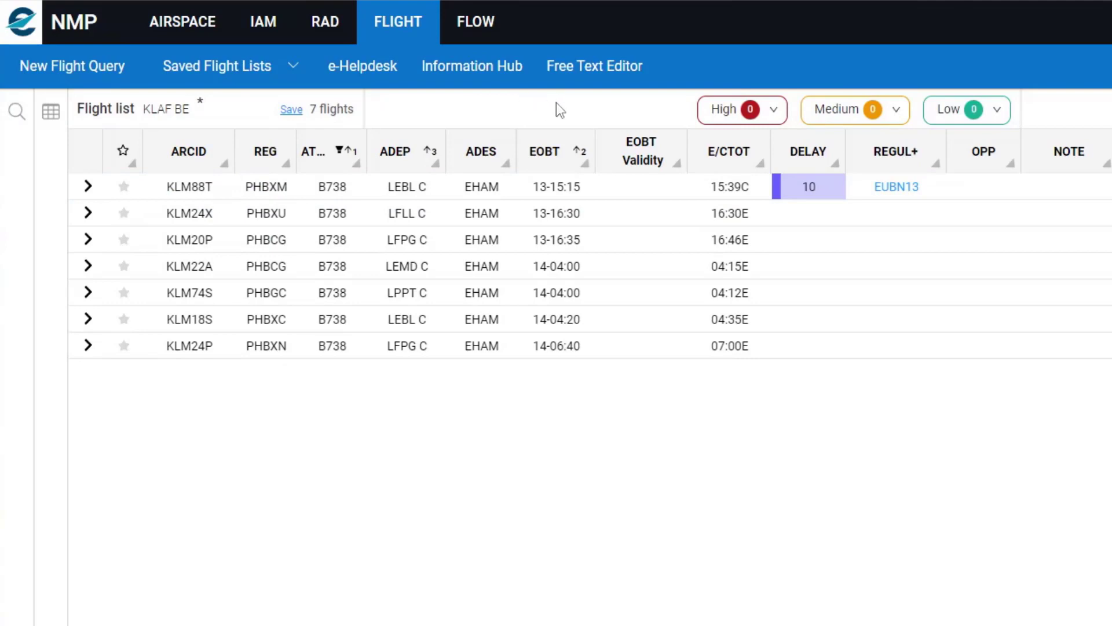
pyautogui.click(585, 164)
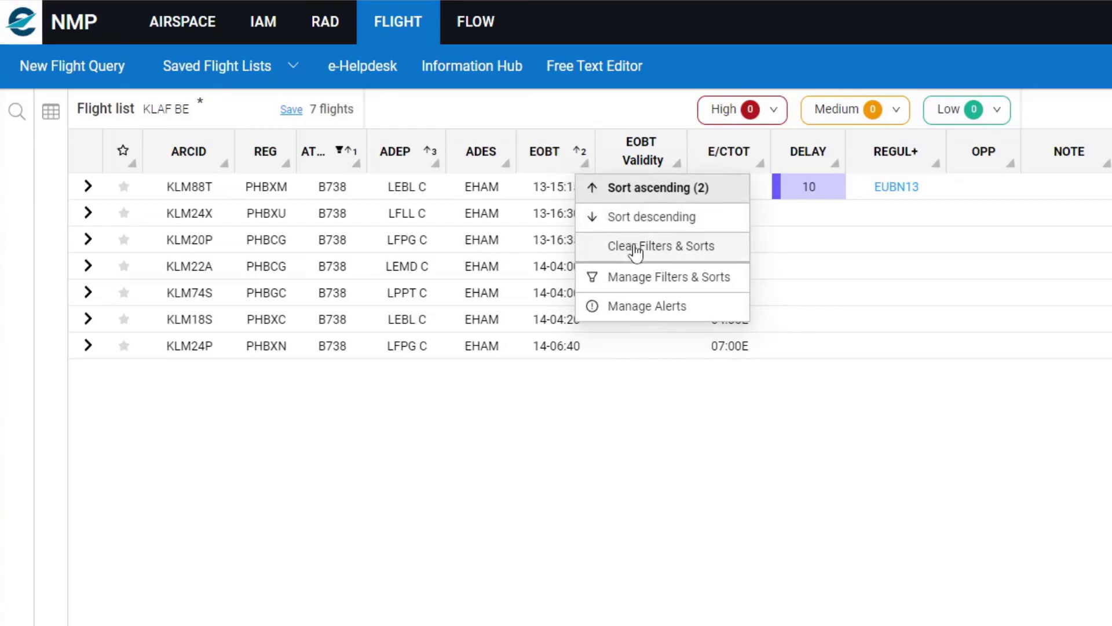
pyautogui.click(638, 251)
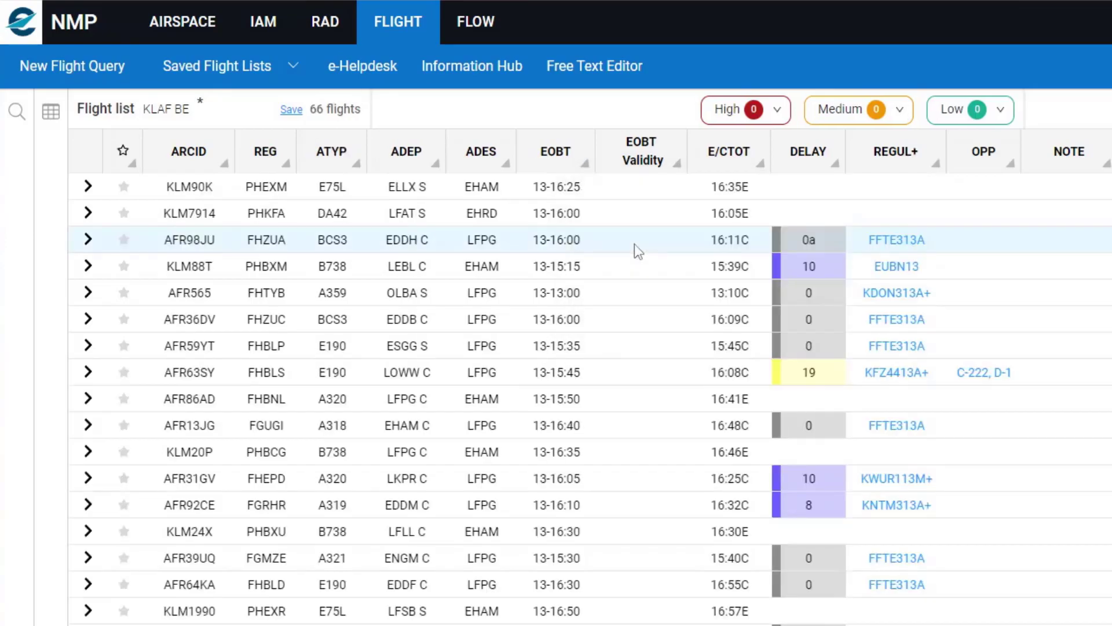